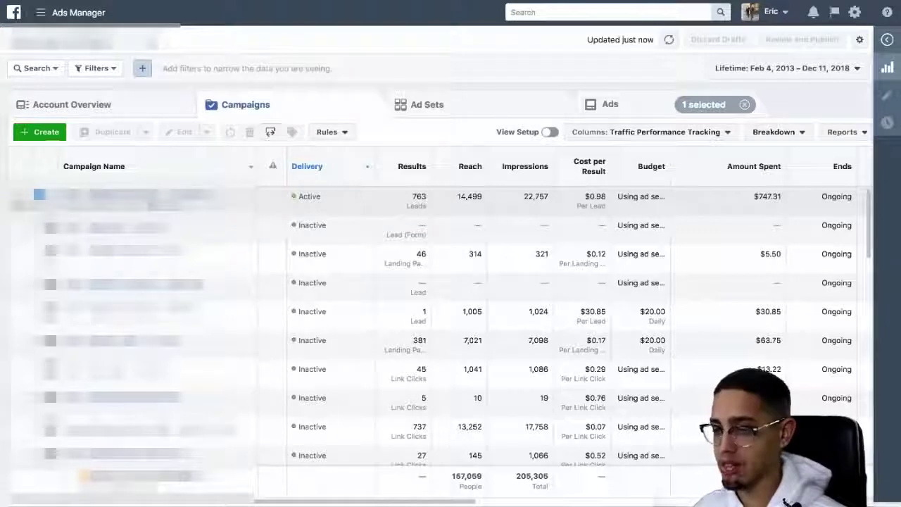
Step: Select the active leads campaign and examine its reach, impressions, cost per result, amount spent and link-click figures
click(23, 197)
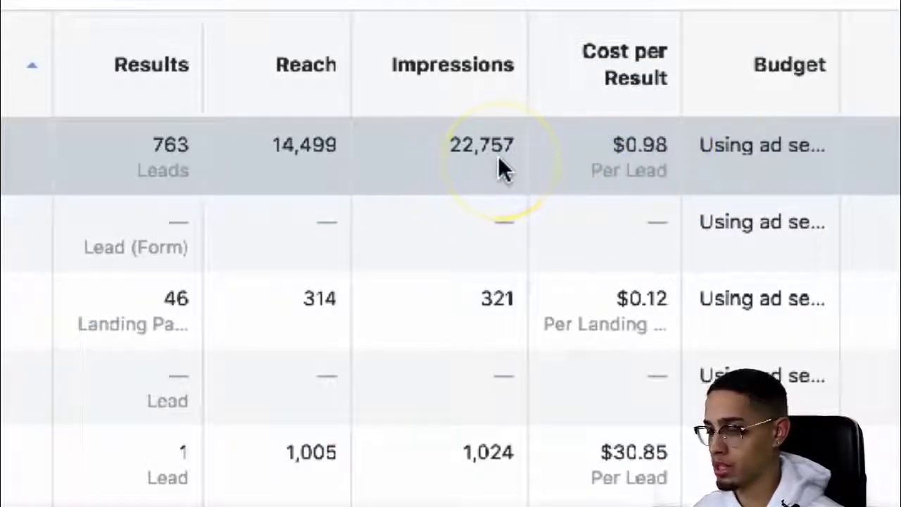
scroll(497, 156, right, 2)
scroll(733, 218, right, 5)
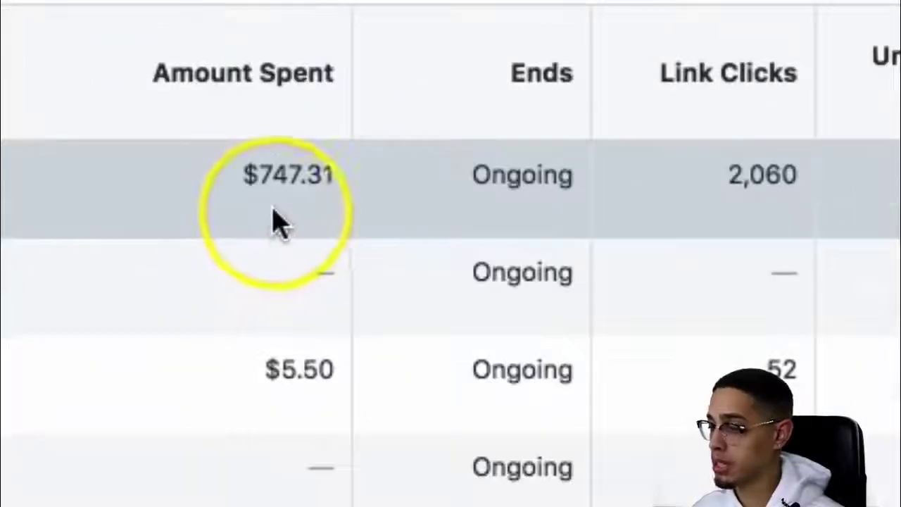
scroll(277, 222, right, 5)
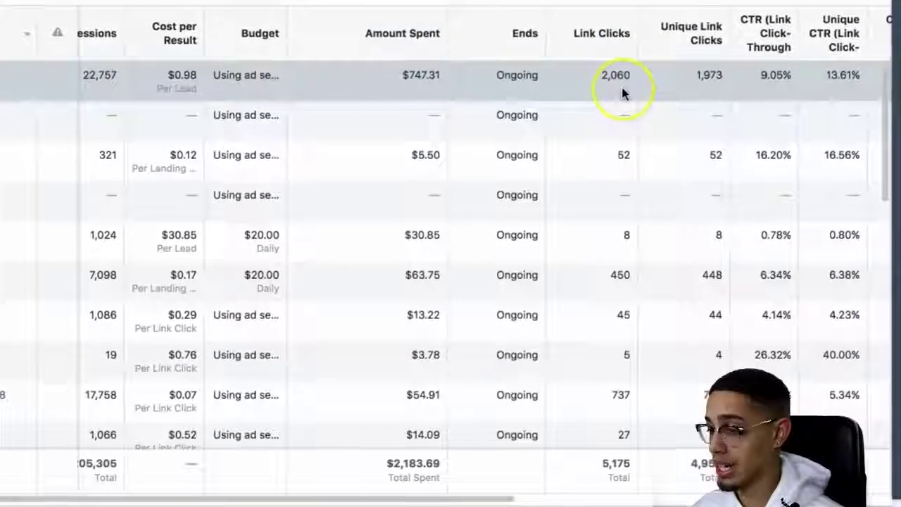
scroll(466, 205, right, 5)
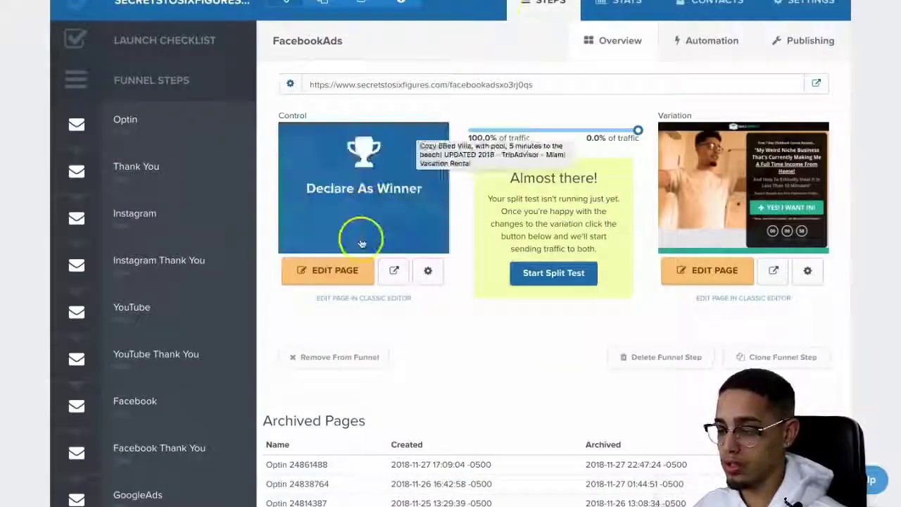
Step: Switch to ClickFunnels and open the Facebook Ads Presell step of the funnel after viewing the FacebookAds opt-in step
scroll(358, 239, down, 1)
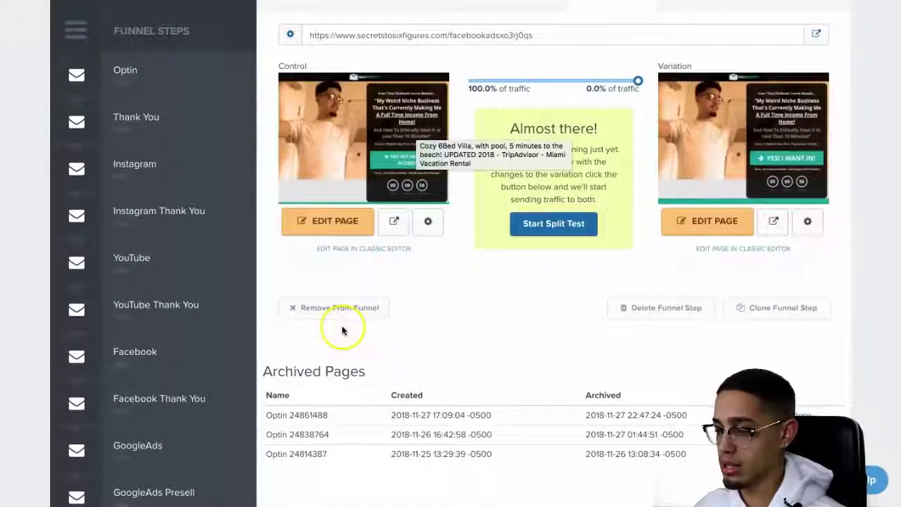
scroll(328, 362, down, 5)
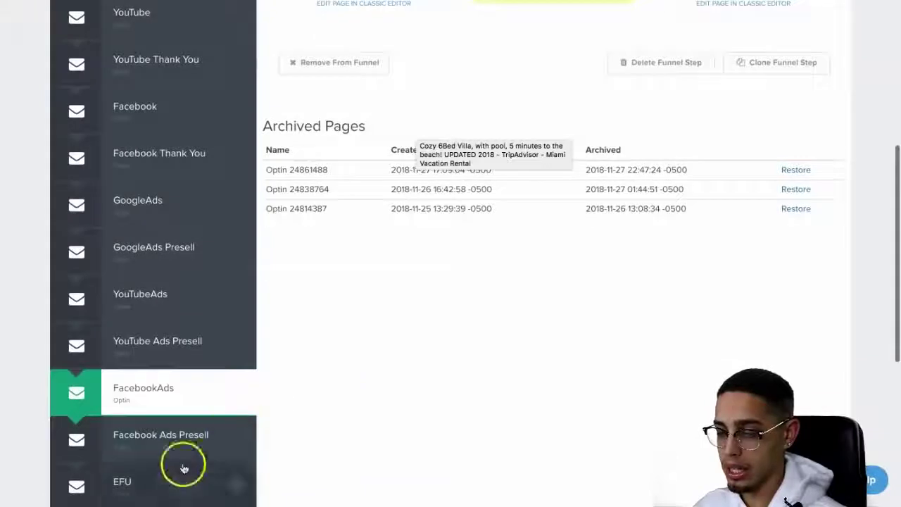
click(183, 470)
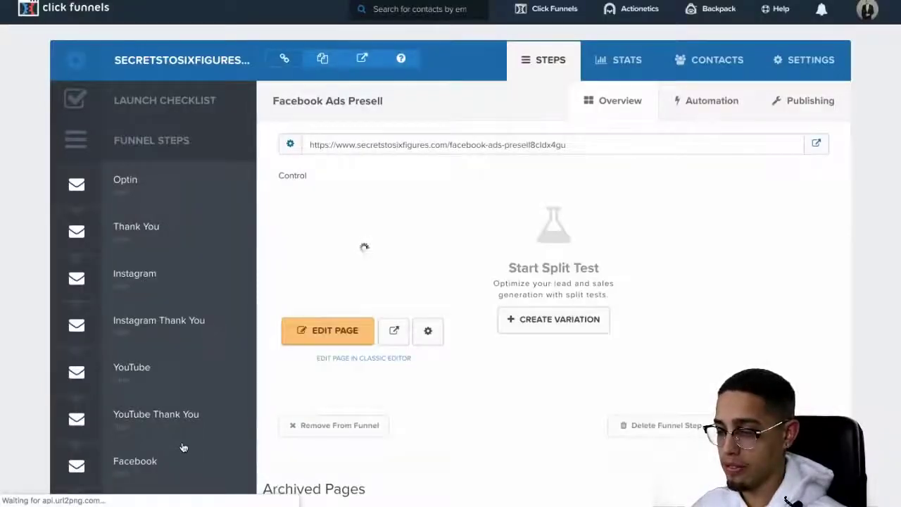
click(352, 446)
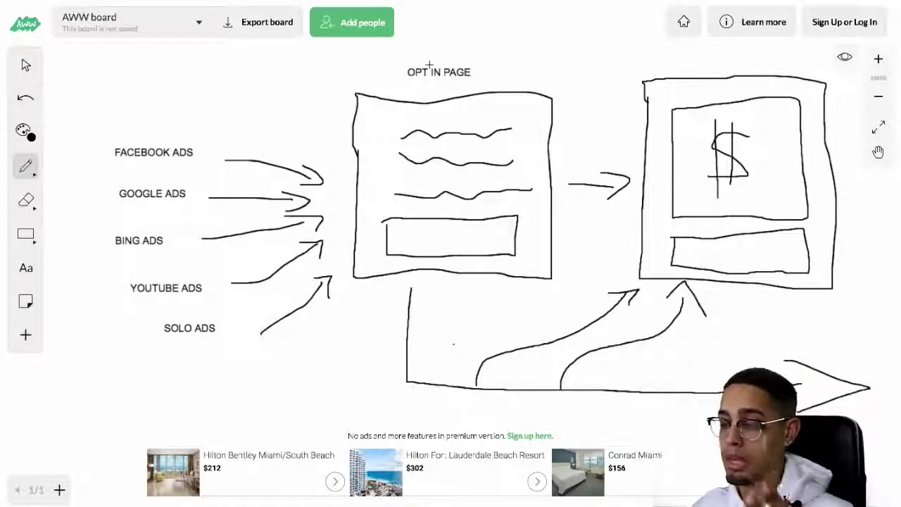
Step: Return to Ads Manager and examine the link-click, click-through and cost-per-click columns of the campaigns
key(F11)
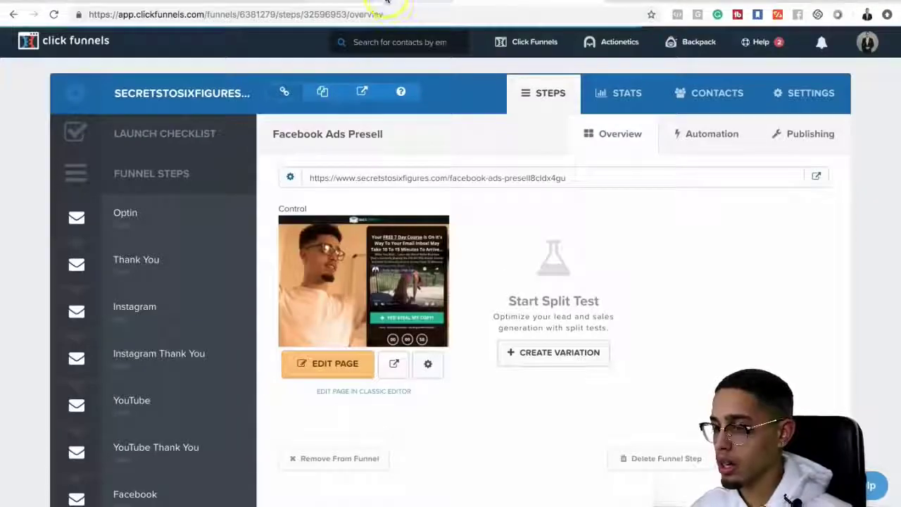
click(535, 3)
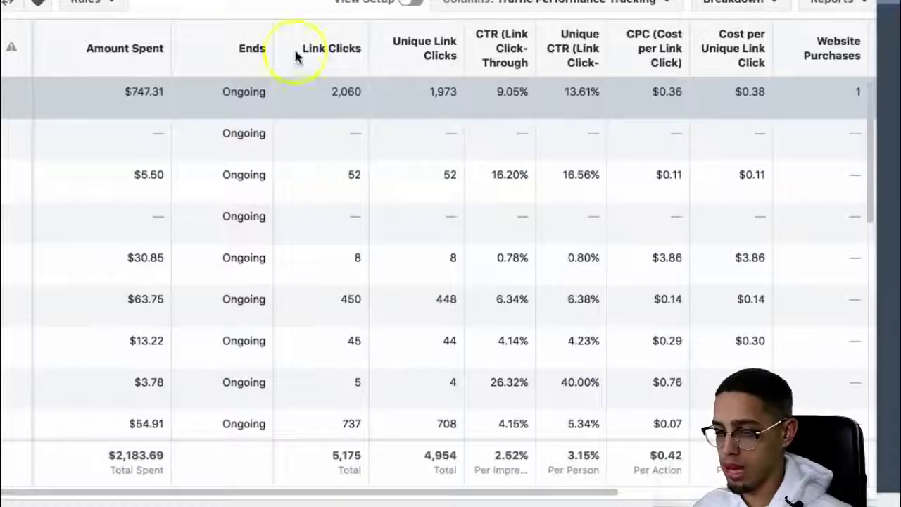
scroll(296, 70, down, 2)
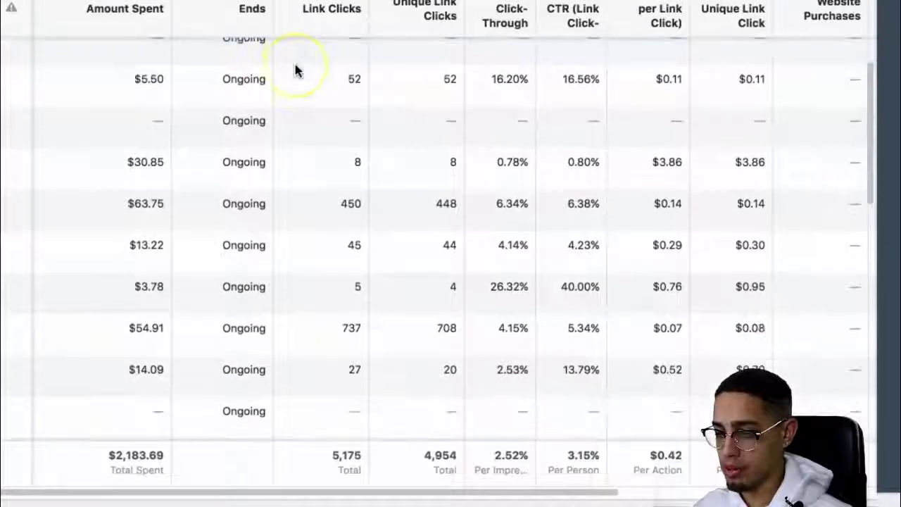
scroll(295, 71, up, 1)
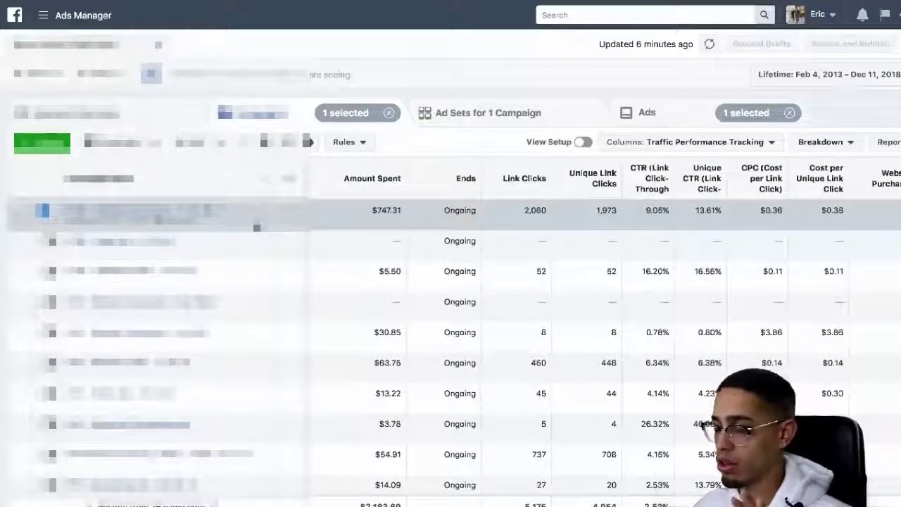
Step: Open the ad sets of the selected campaign and examine their budget, schedule, link-click and cost-per-click columns
click(496, 113)
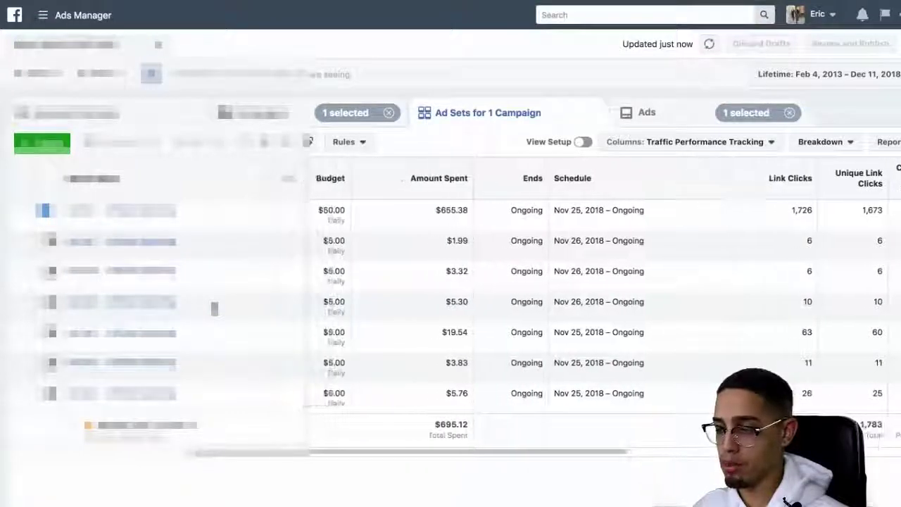
scroll(609, 310, right, 2)
scroll(215, 308, right, 2)
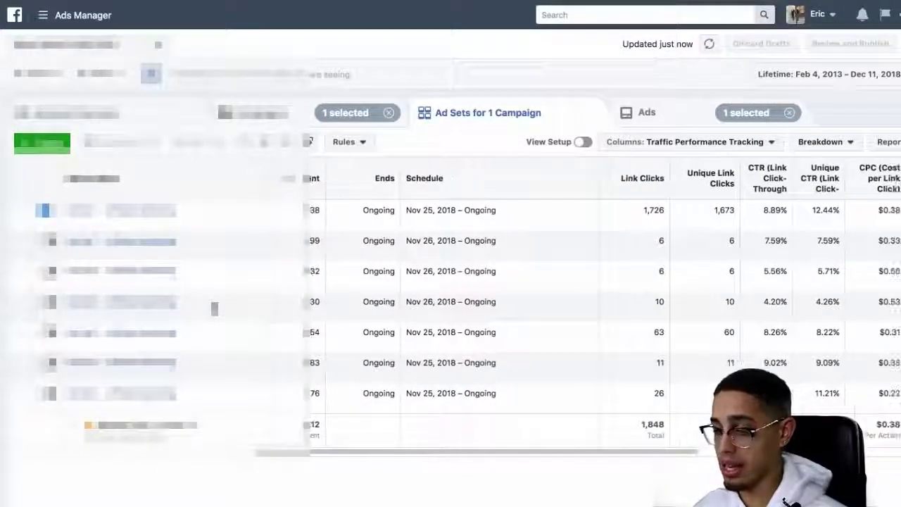
scroll(260, 304, right, 2)
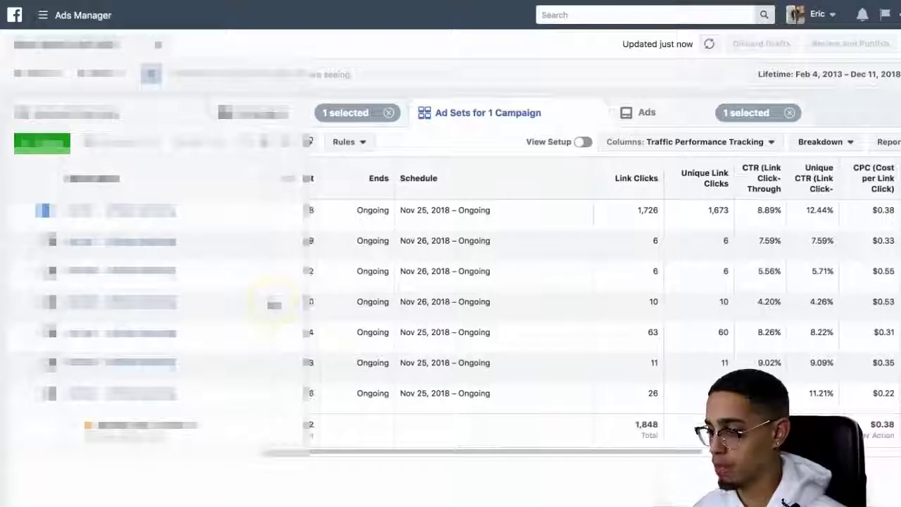
scroll(273, 304, right, 1)
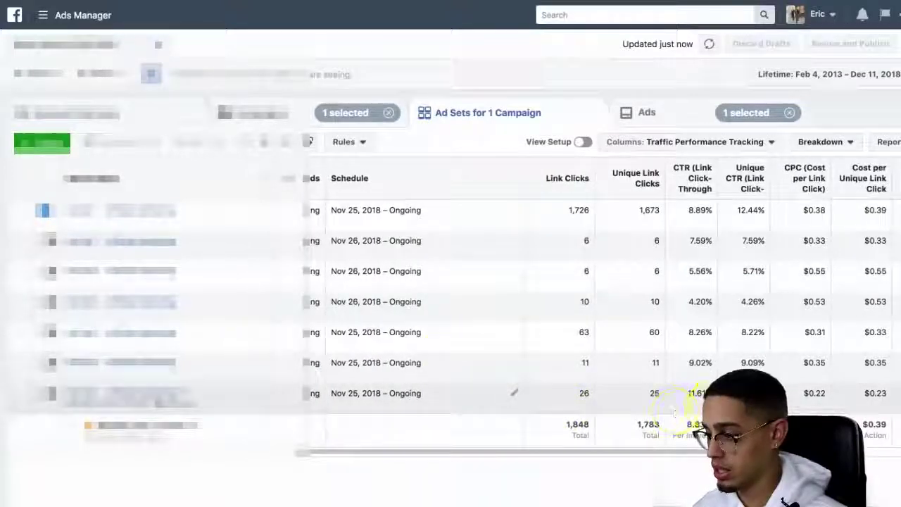
scroll(746, 397, left, 2)
scroll(746, 398, right, 1)
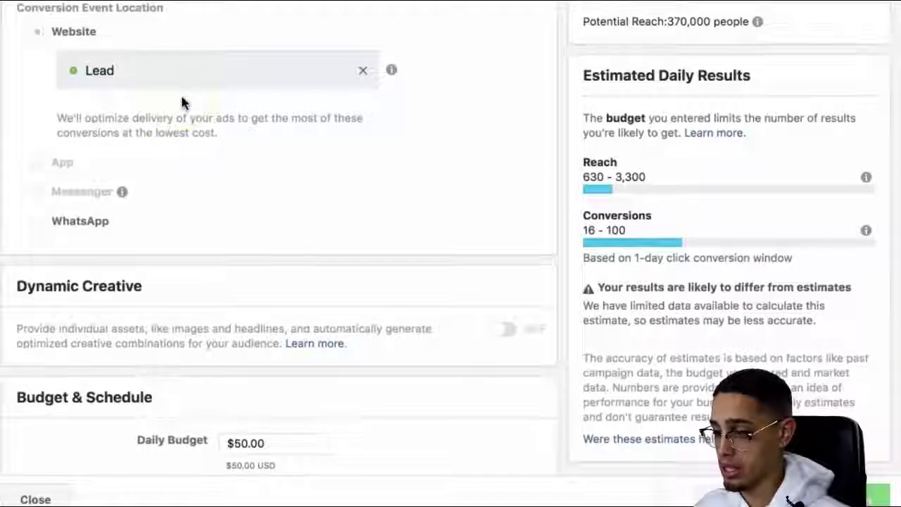
Step: Examine the ad set's conversion event location, dynamic creative and daily budget settings
scroll(181, 102, down, 2)
scroll(181, 101, down, 2)
scroll(181, 100, up, 2)
click(118, 69)
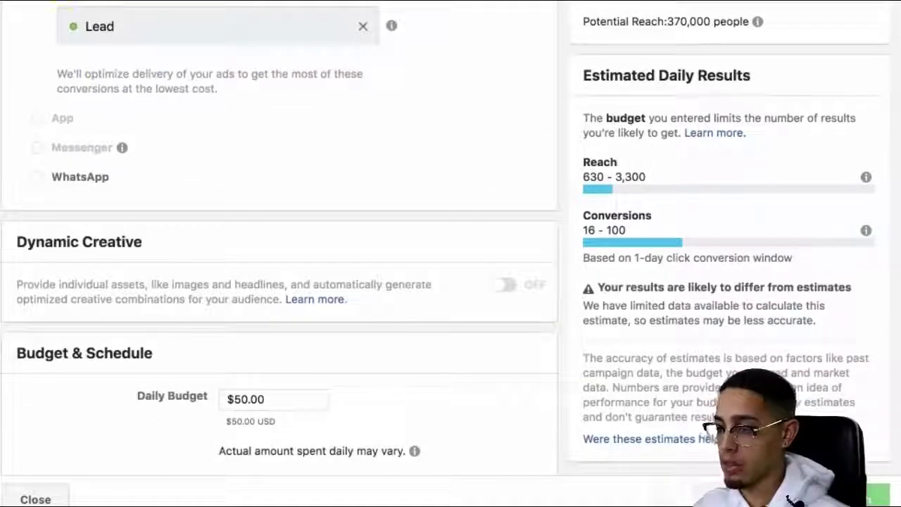
click(187, 40)
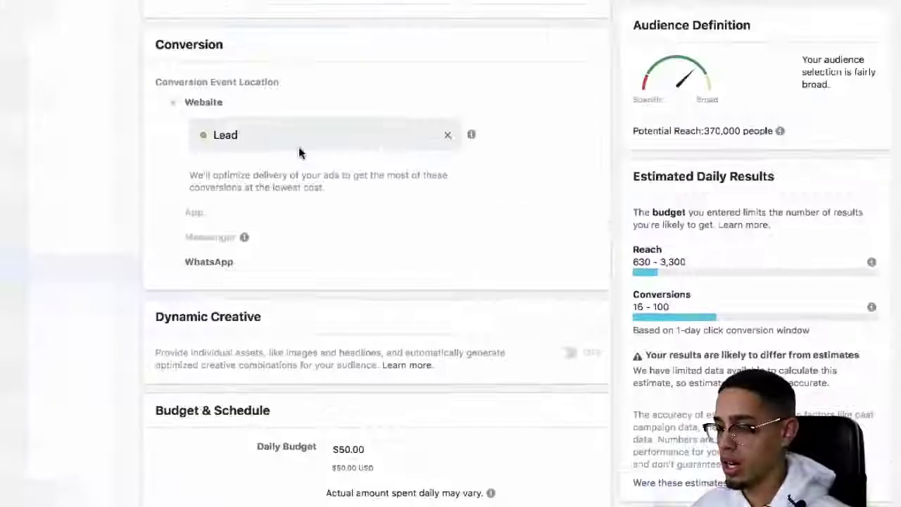
scroll(187, 45, down, 5)
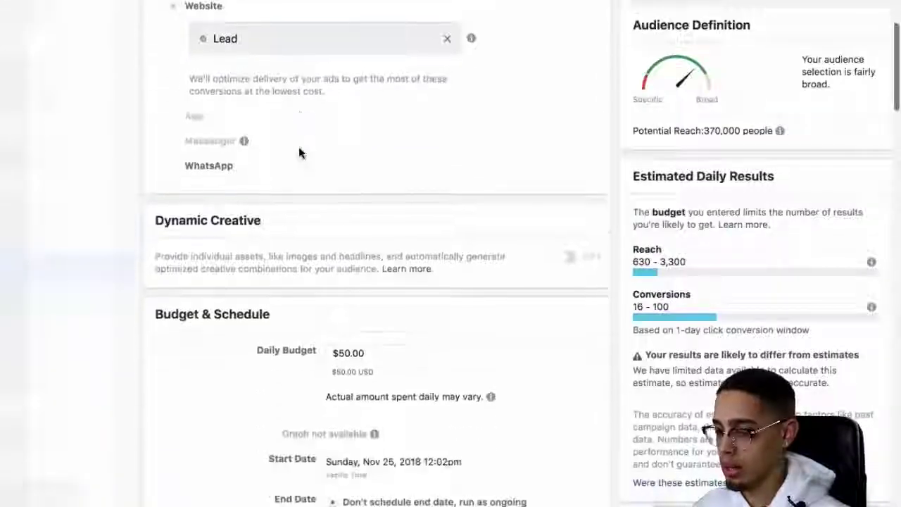
scroll(298, 152, down, 3)
click(355, 211)
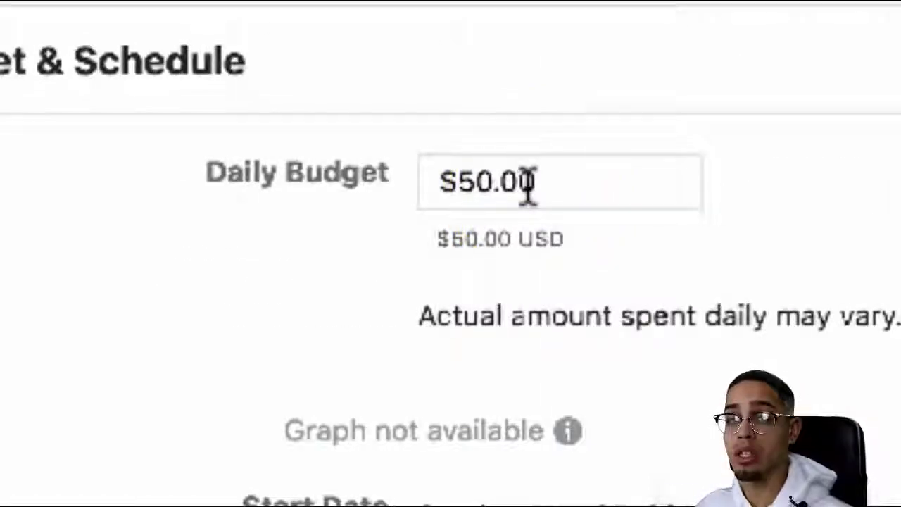
Step: Examine the ad set's schedule and audience settings, including locations, age, gender and detailed targeting interests
scroll(268, 157, down, 3)
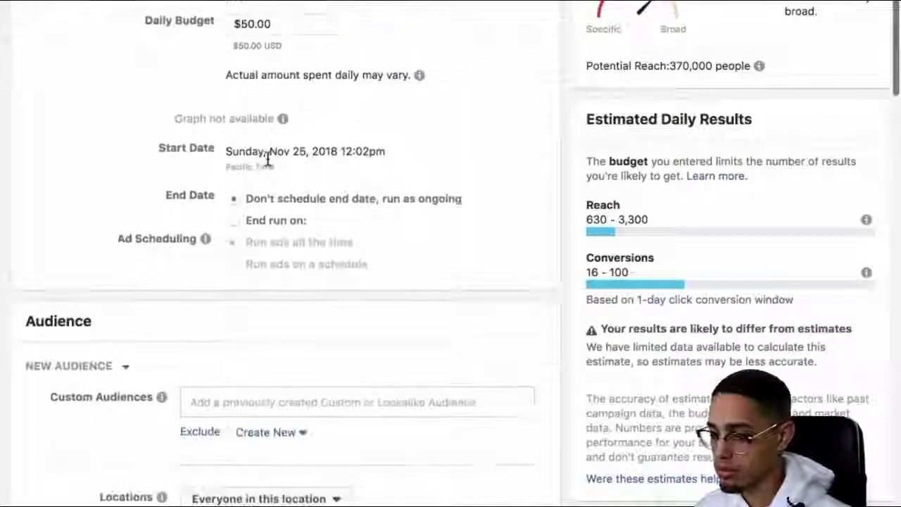
scroll(268, 157, down, 8)
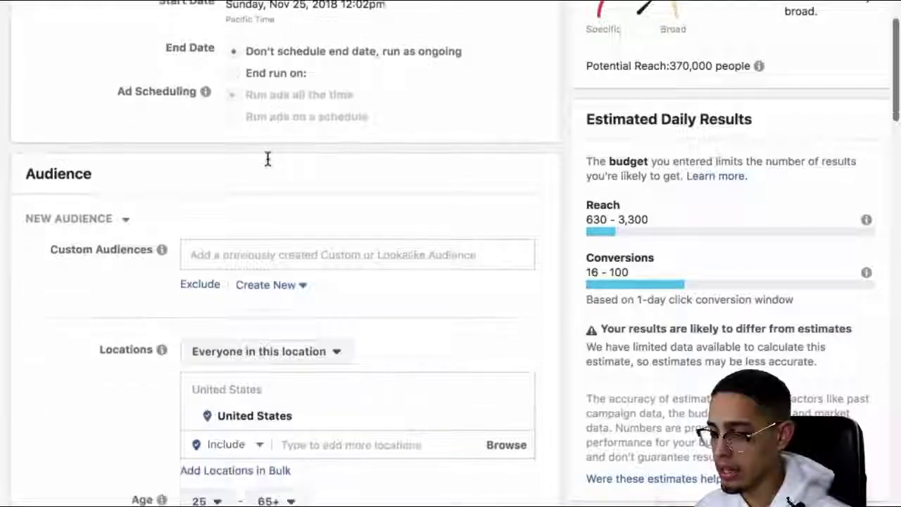
click(223, 219)
scroll(111, 262, down, 5)
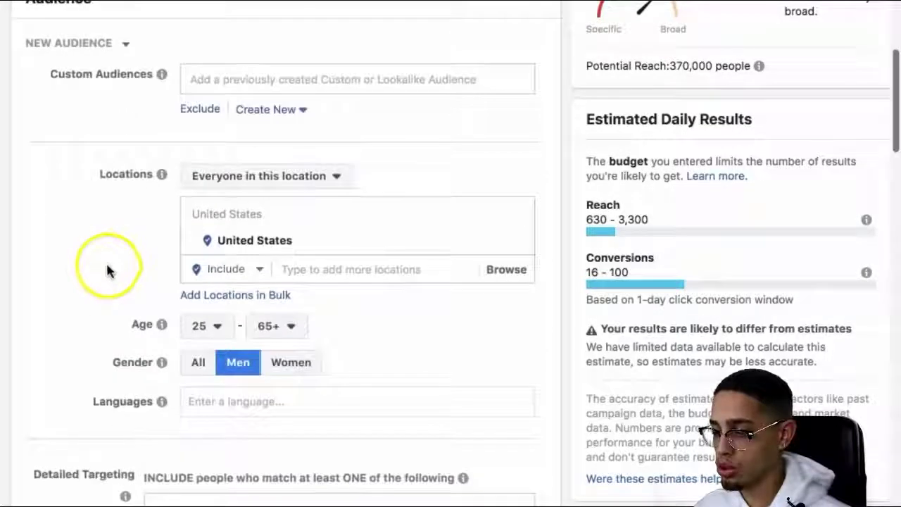
scroll(108, 266, down, 1)
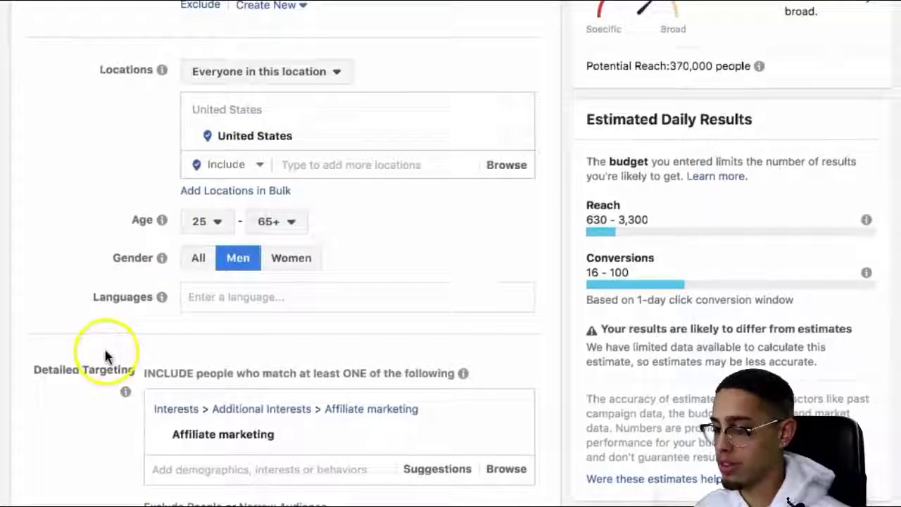
scroll(106, 387, down, 1)
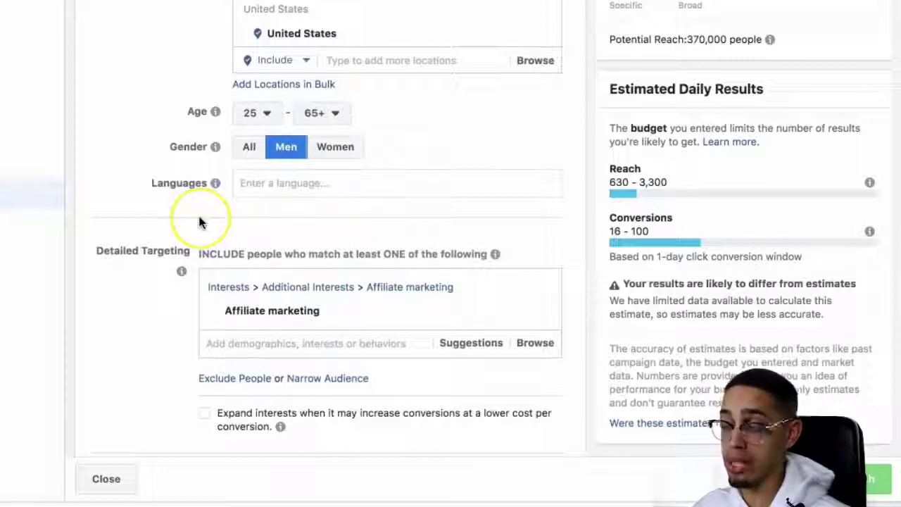
scroll(199, 221, down, 3)
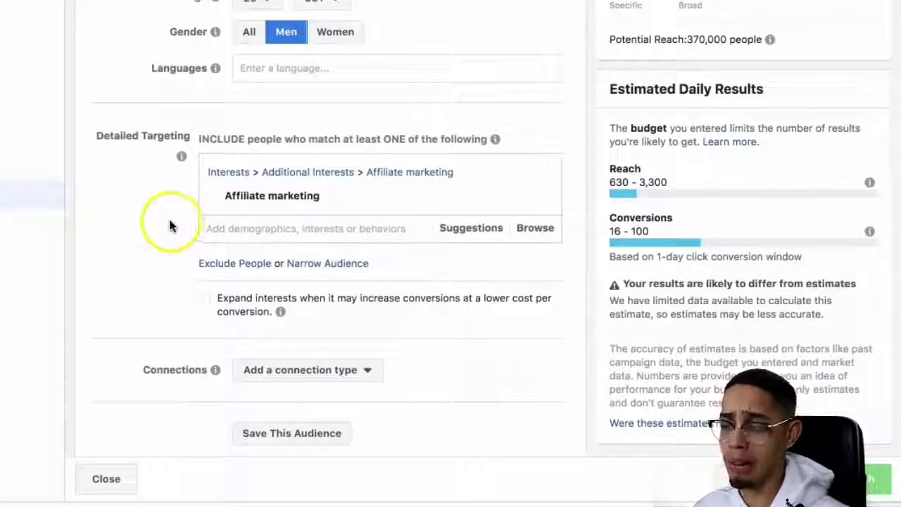
scroll(170, 225, down, 1)
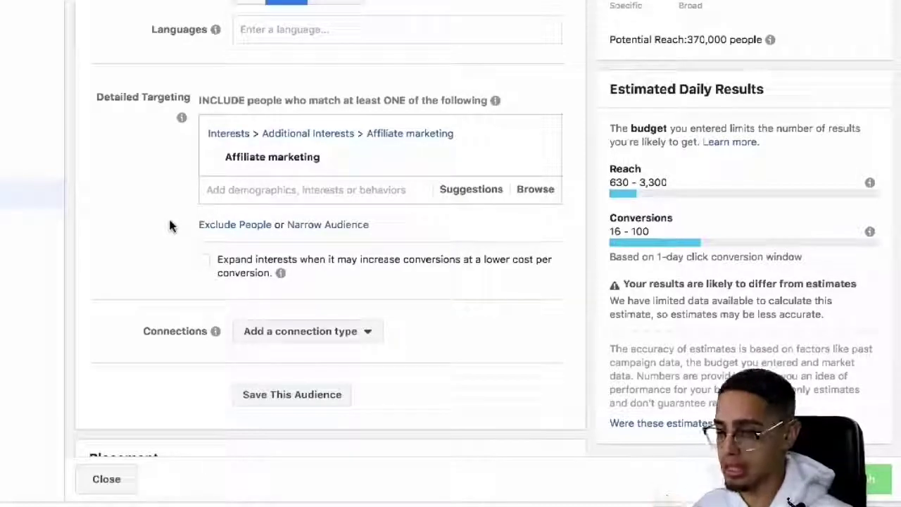
scroll(153, 221, down, 5)
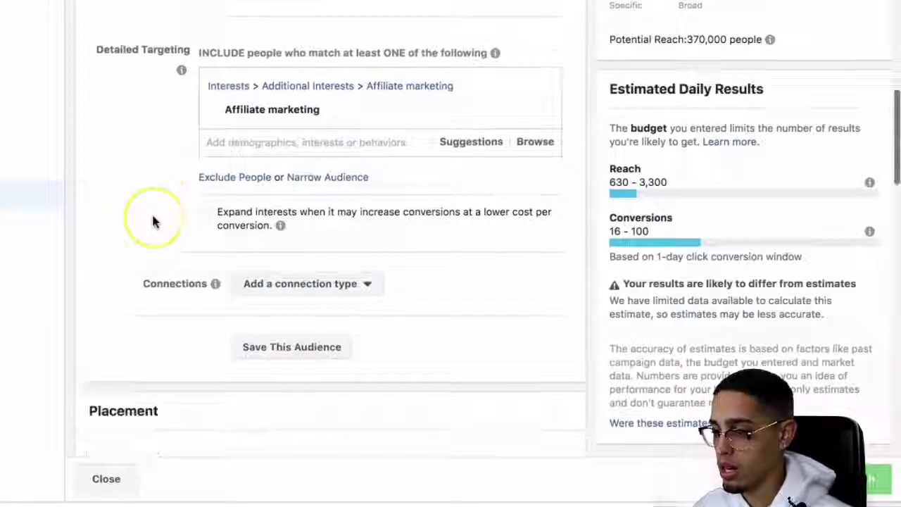
Step: Examine the ad set's placement settings, covering device types, platforms and the Wi-Fi-only option for mobile devices
scroll(153, 221, down, 9)
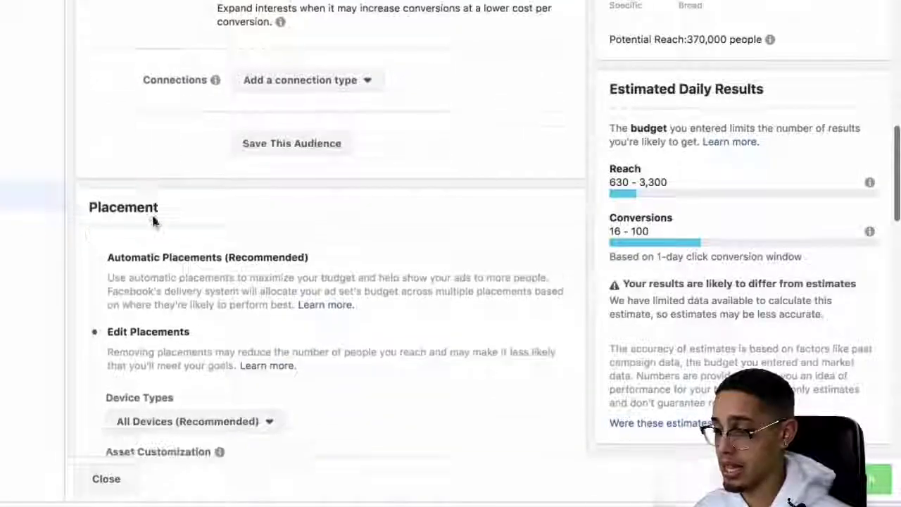
scroll(153, 221, down, 8)
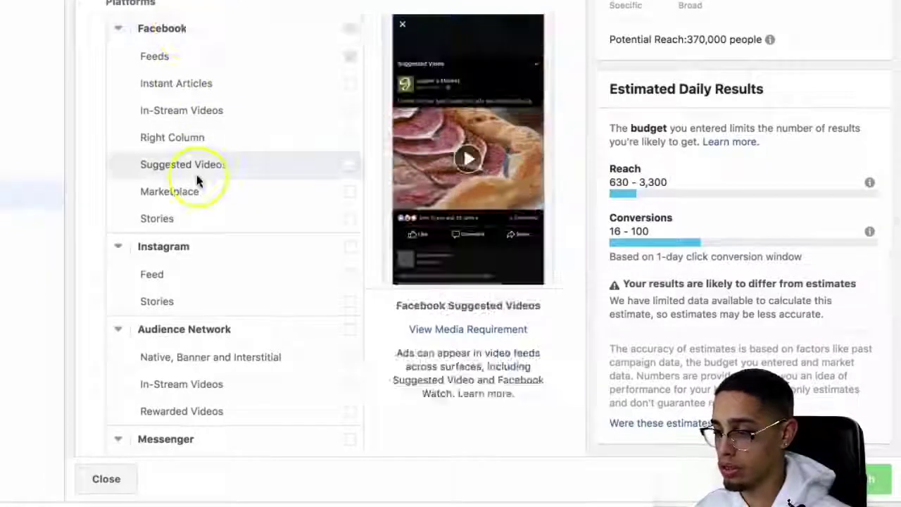
scroll(197, 177, up, 8)
scroll(197, 177, down, 17)
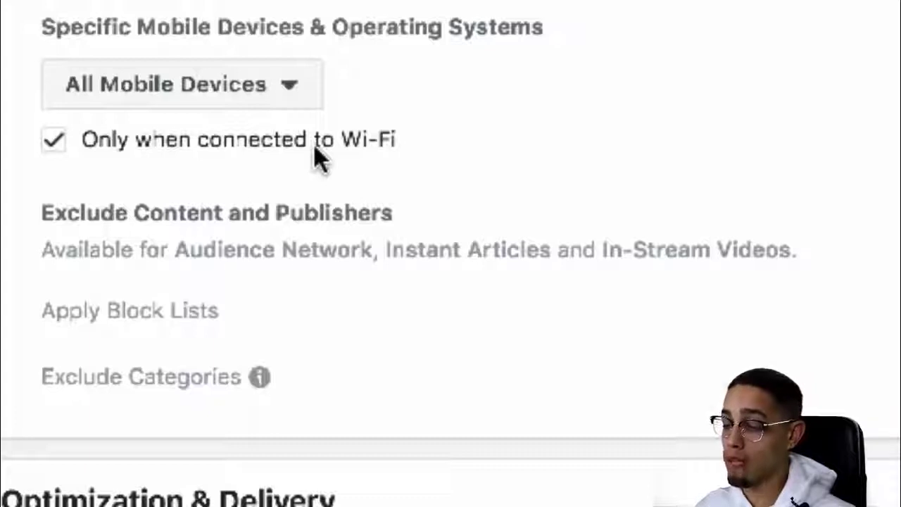
Step: Examine the ad set's optimization and delivery settings, including conversion window, bid strategy and bid cap
scroll(315, 149, down, 2)
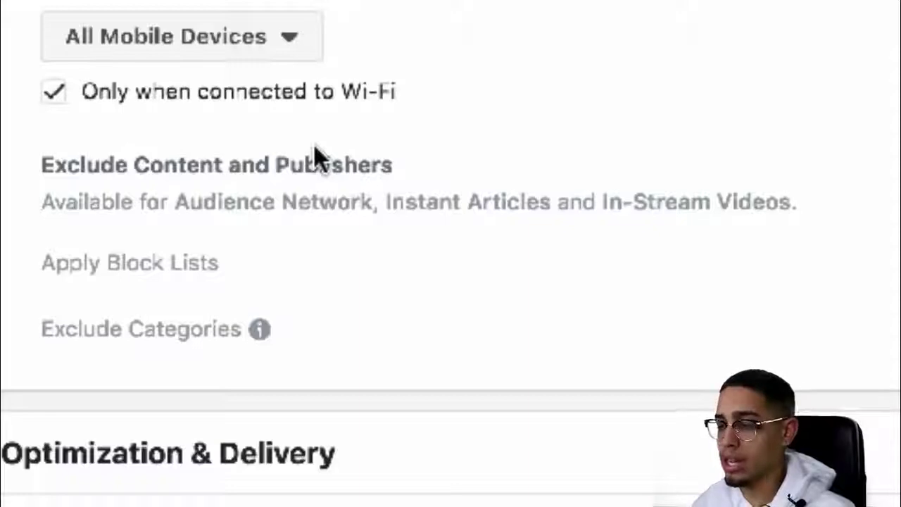
scroll(314, 148, down, 2)
scroll(235, 242, down, 2)
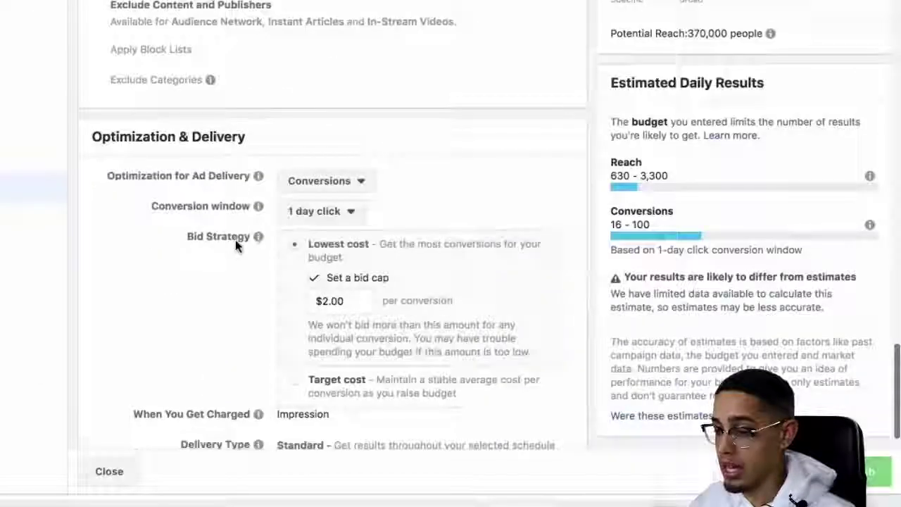
mouse_move(390, 211)
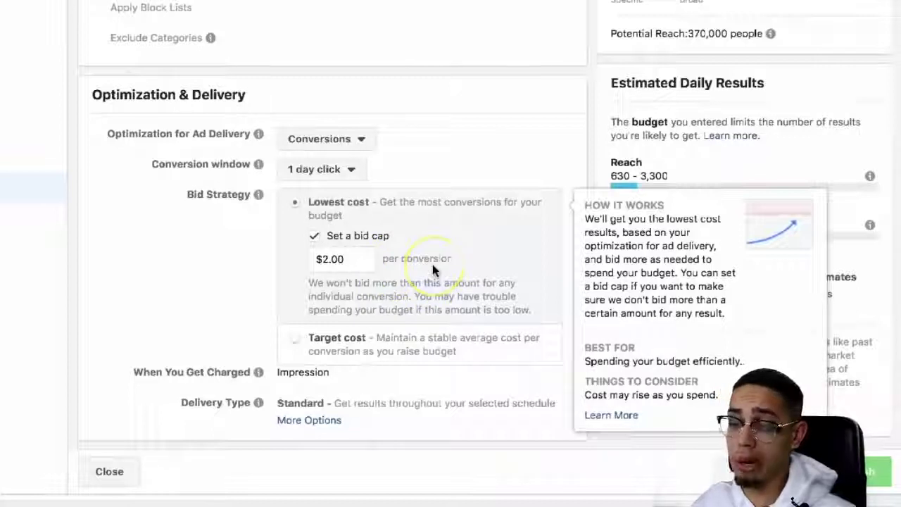
Step: Examine the ad set's bid cap, daily budget, potential reach and estimated daily results
scroll(352, 241, down, 1)
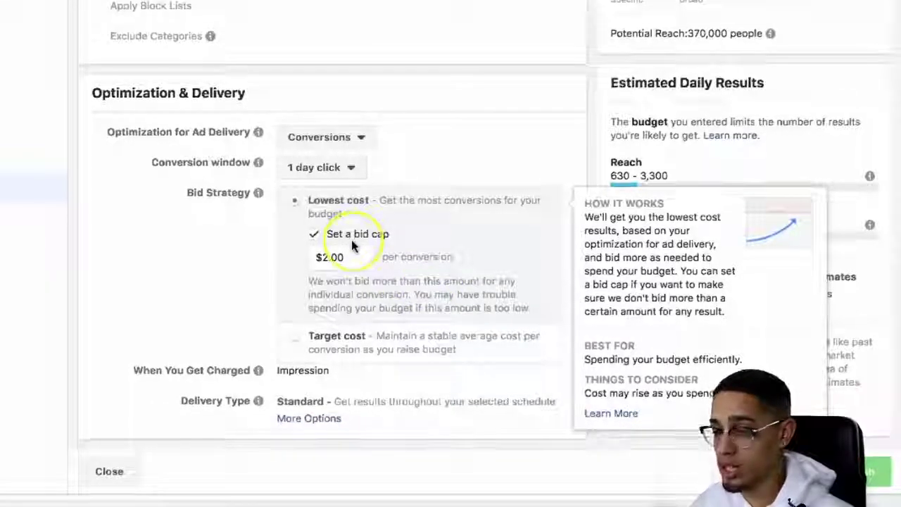
scroll(214, 165, up, 1)
scroll(213, 164, up, 15)
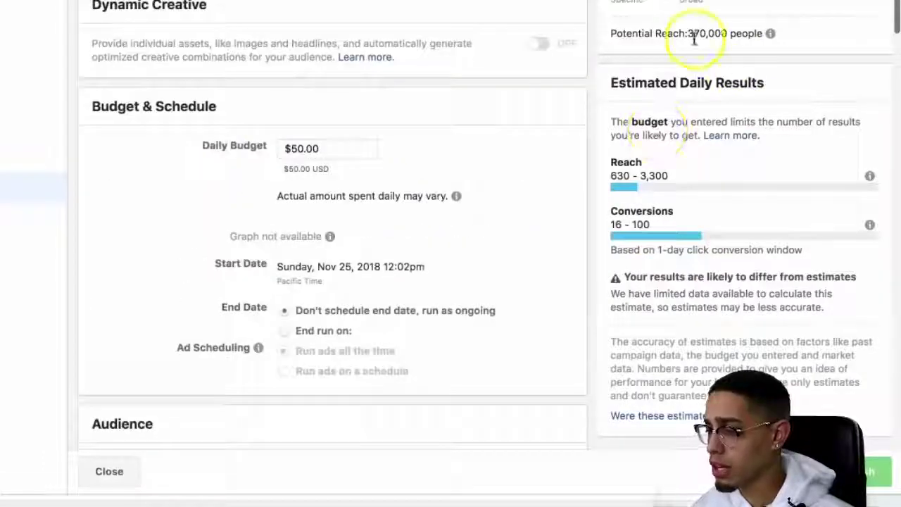
scroll(296, 185, up, 4)
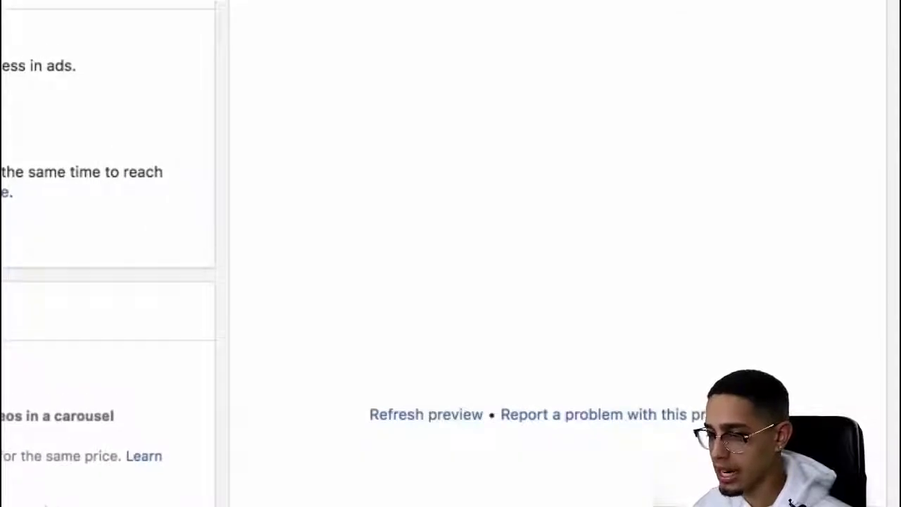
Step: Examine the ad's mobile news feed preview, including its primary text, video, headline and engagement
scroll(451, 253, down, 1)
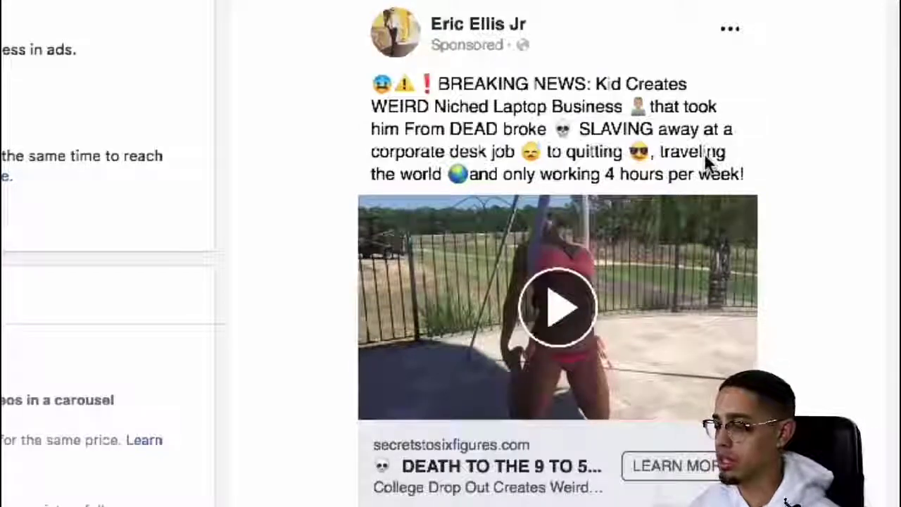
scroll(703, 152, down, 2)
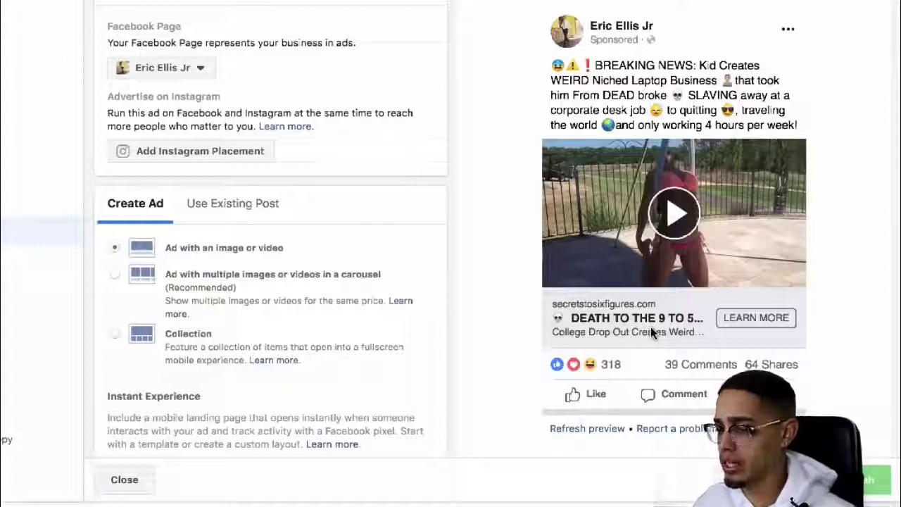
click(635, 227)
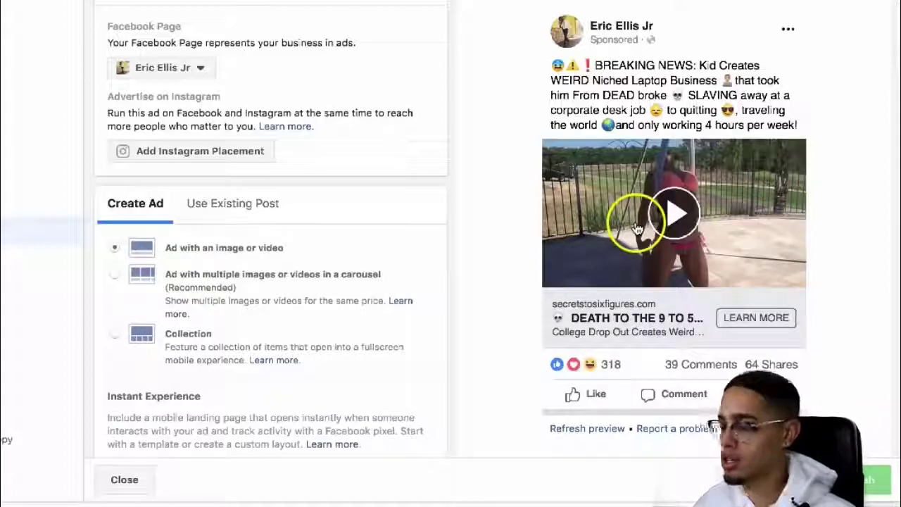
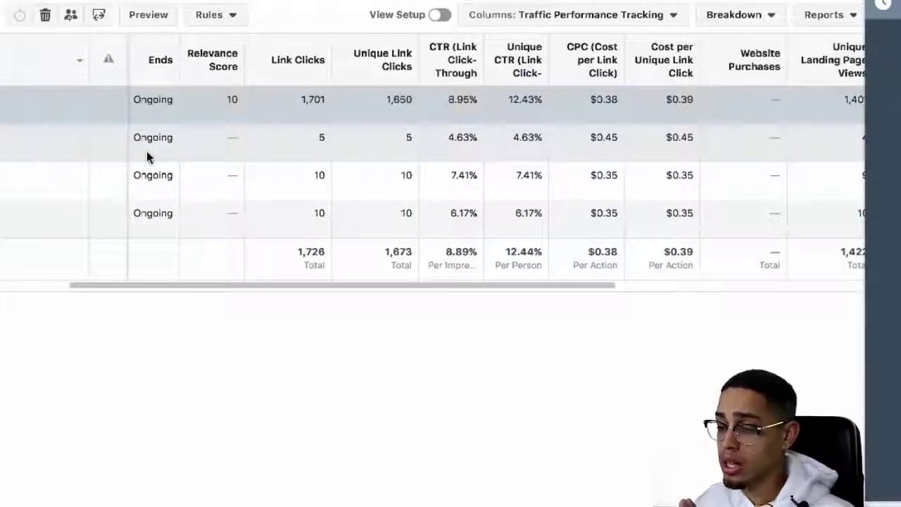
Step: Reopen the setup of Ad Set 1 - Ad 4 - Conversions and play the video in its ad preview
click(440, 19)
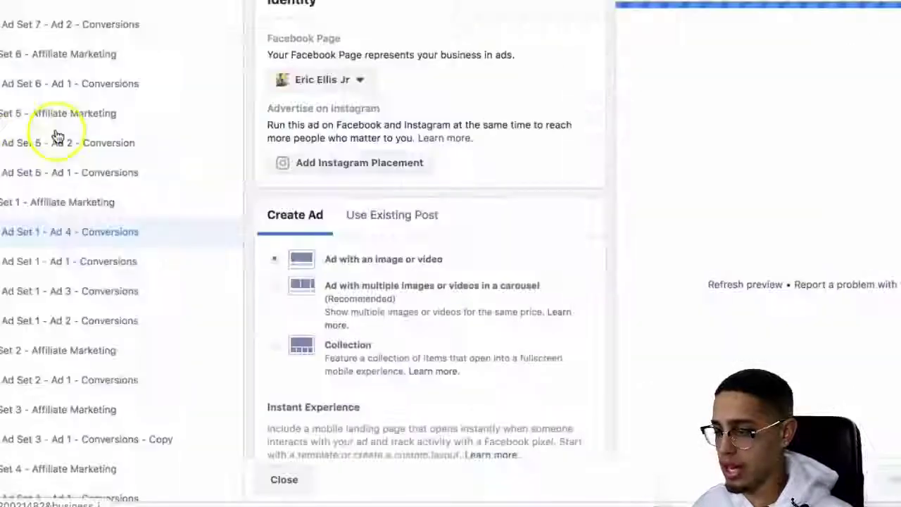
scroll(210, 158, down, 1)
scroll(210, 157, down, 3)
click(680, 214)
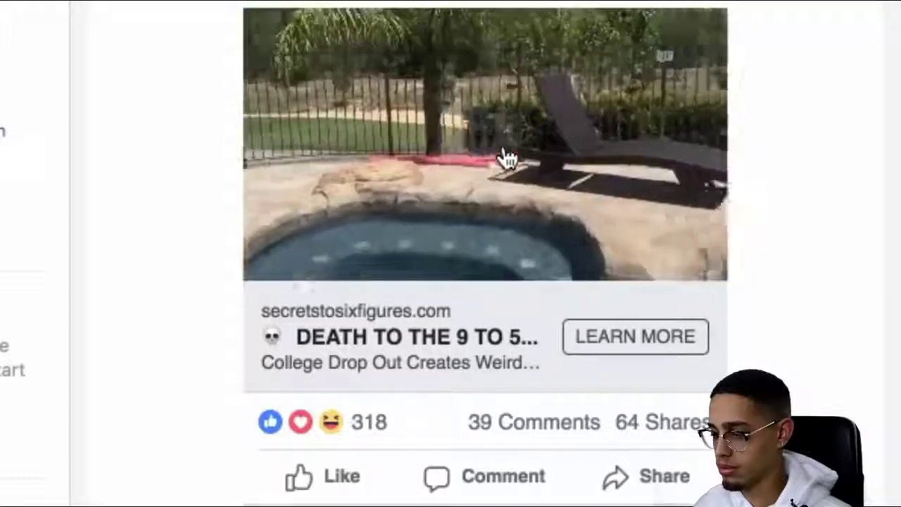
click(490, 150)
click(542, 222)
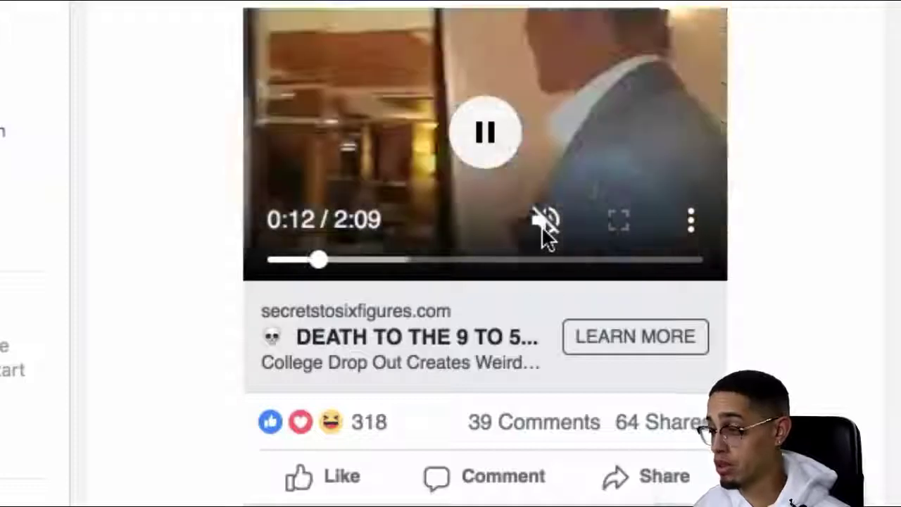
Step: Skim through the ad video from its early scenes to near the end, and pause it there
drag(493, 259, 384, 267)
click(455, 267)
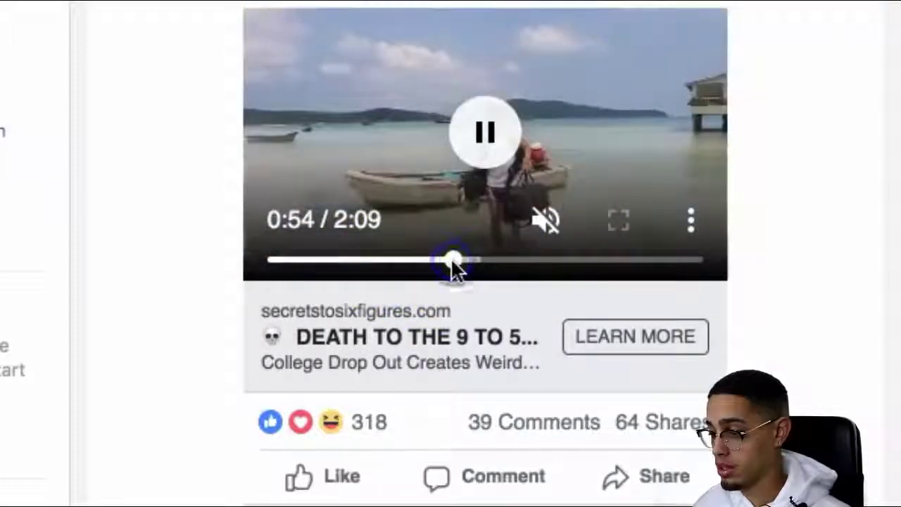
click(520, 261)
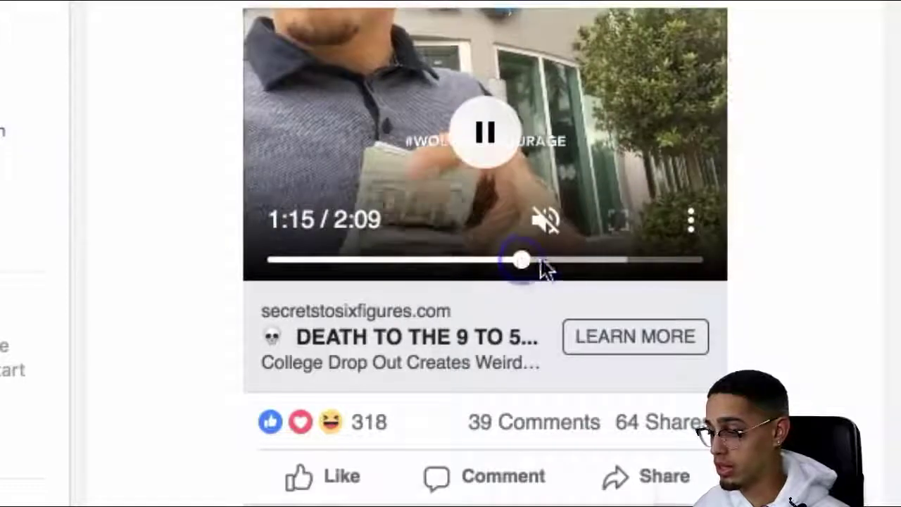
click(599, 262)
click(636, 261)
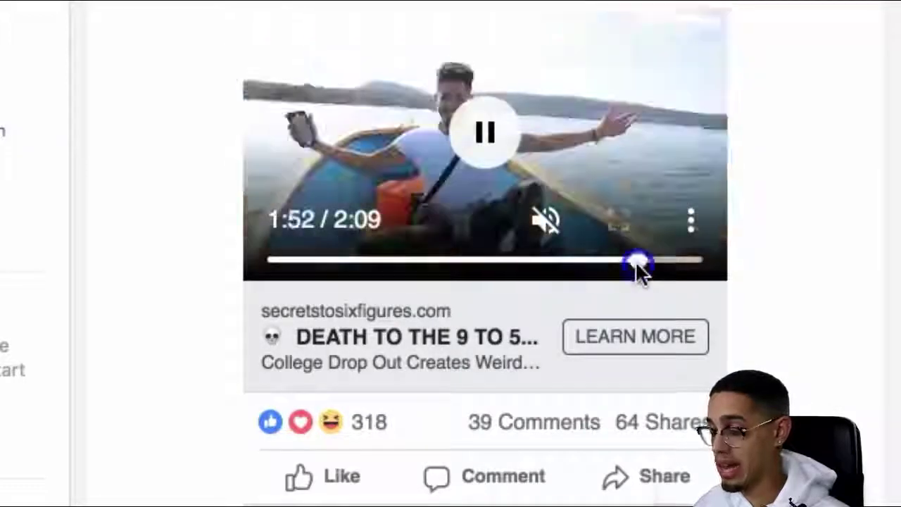
click(669, 262)
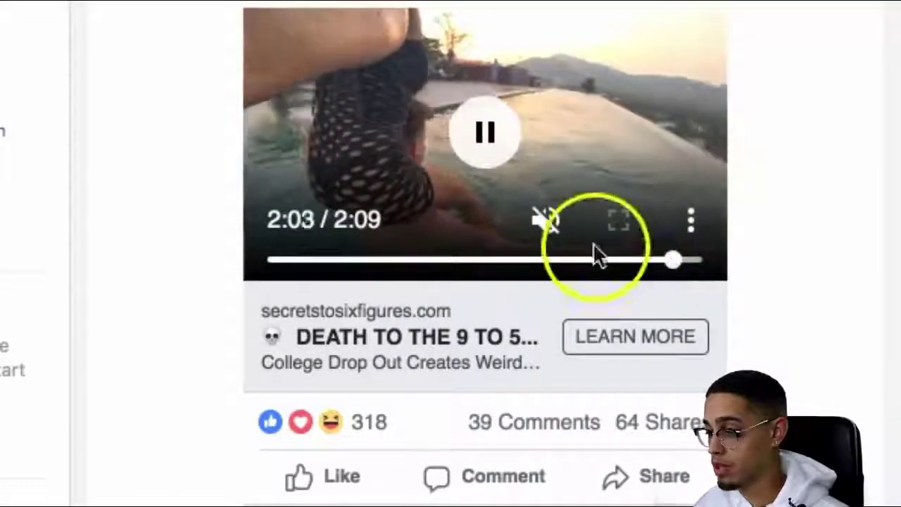
click(487, 141)
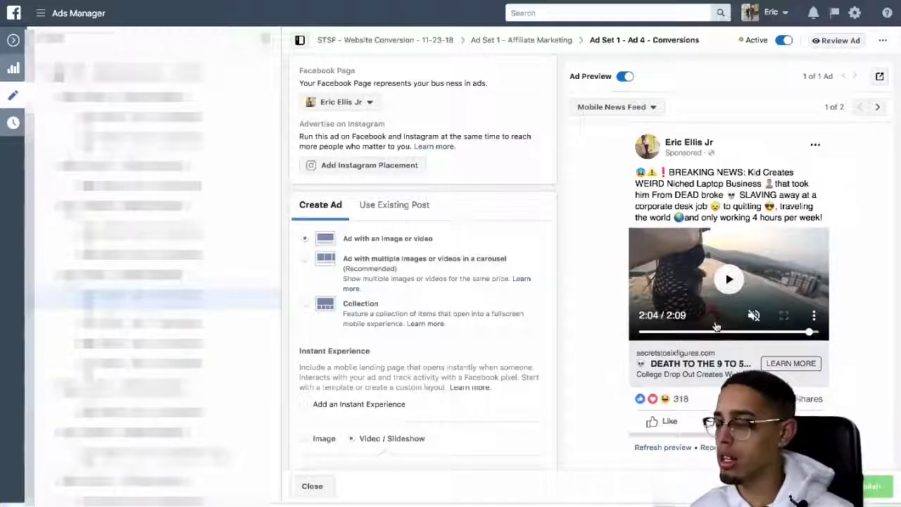
Step: Return to the ads results table and examine the link click, click-through rate, cost per click and landing page view metrics
click(14, 41)
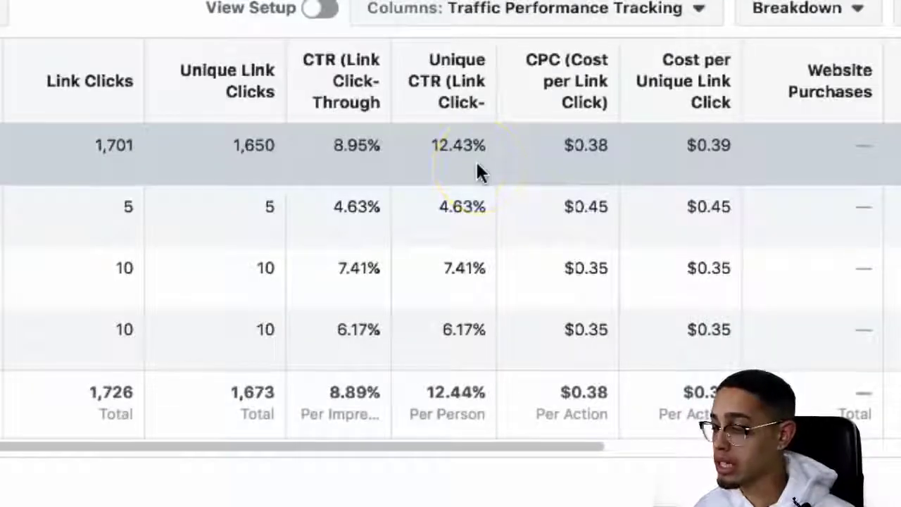
scroll(476, 169, right, 3)
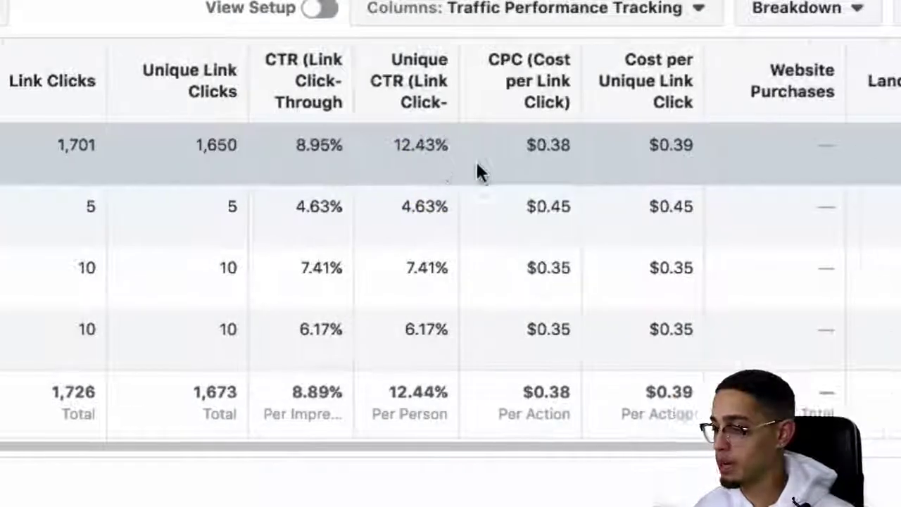
scroll(528, 158, right, 2)
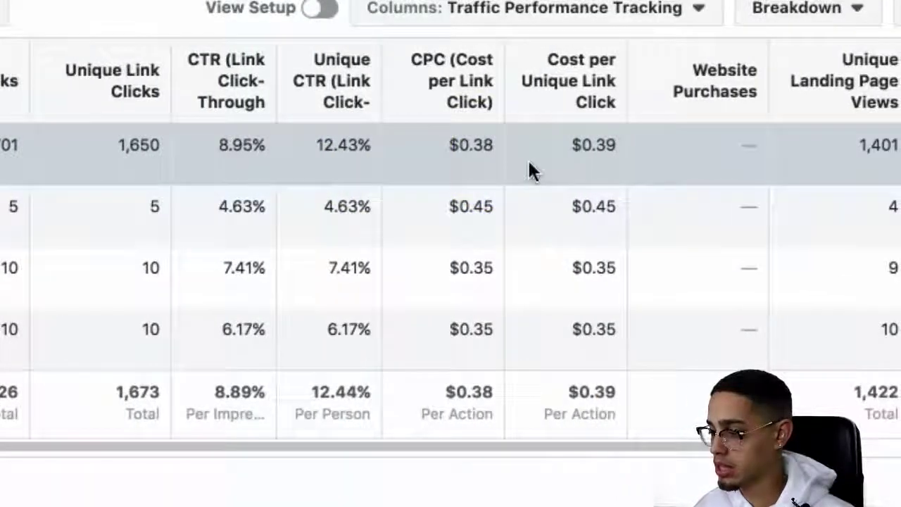
scroll(527, 158, right, 2)
scroll(528, 160, right, 10)
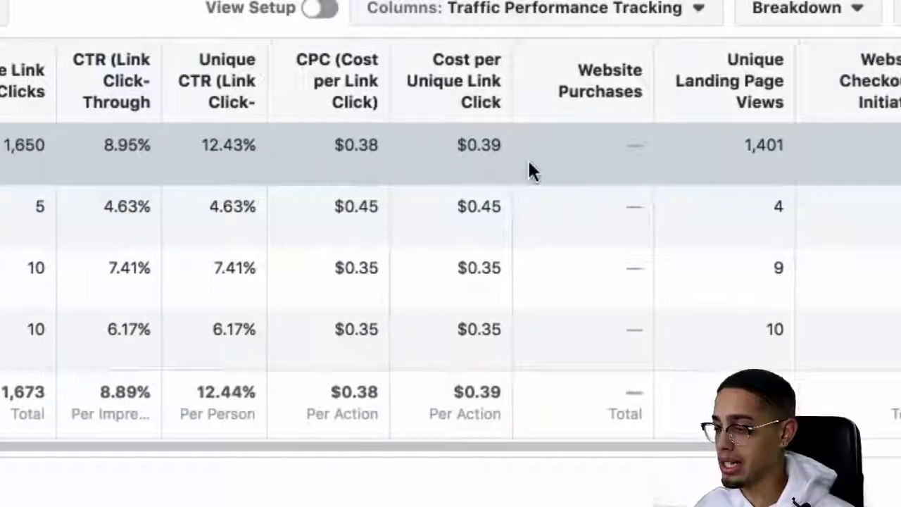